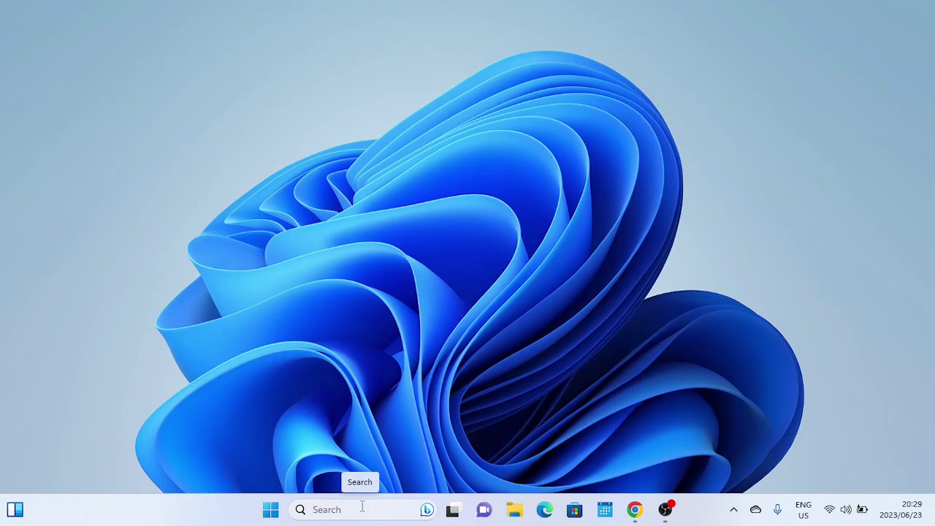
- Find and open the Windows Settings app and maximize its window
left_click(361, 507)
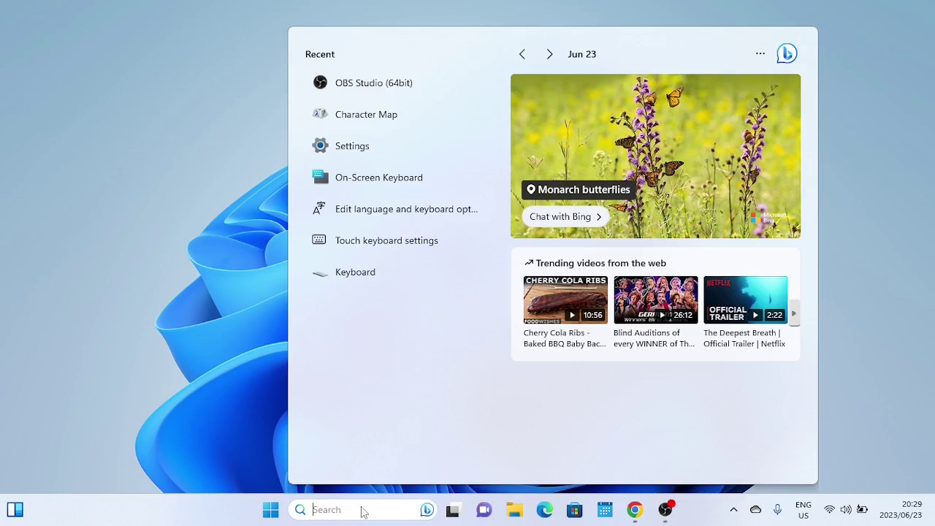
type("settings")
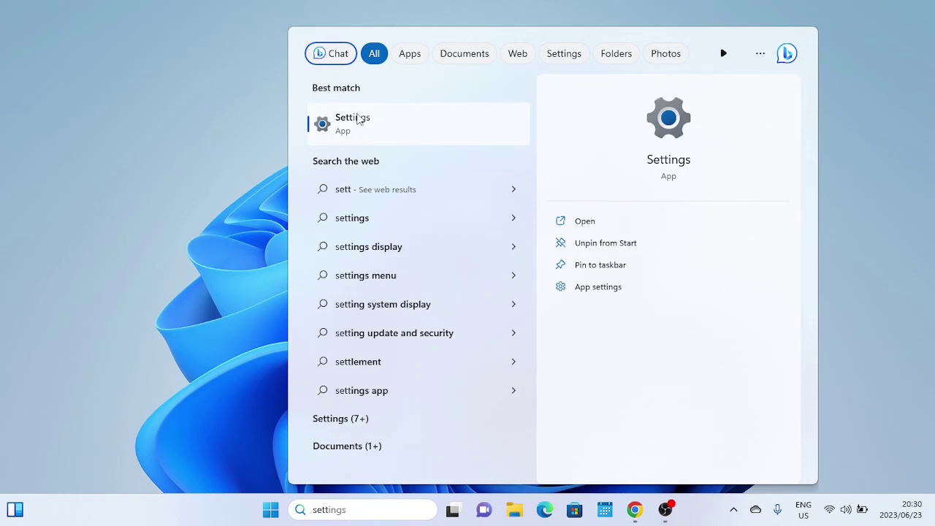
left_click(358, 119)
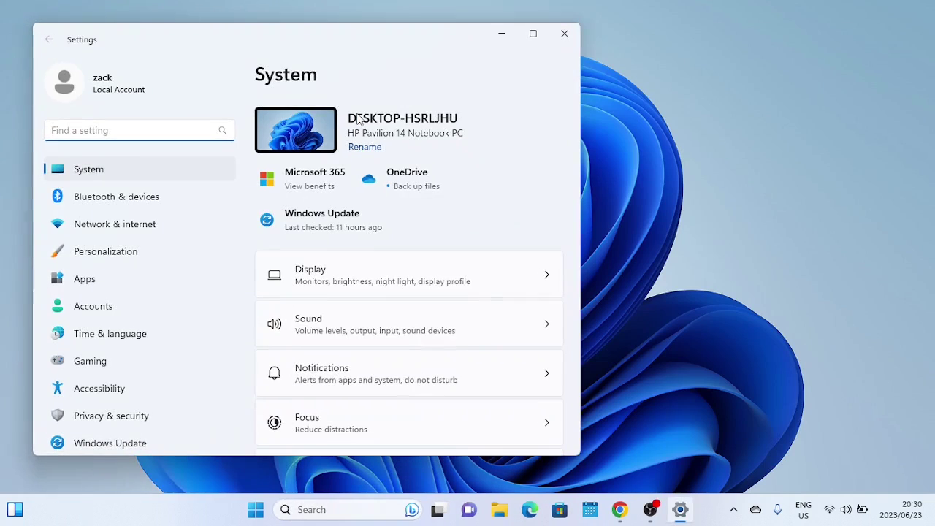
left_click(533, 34)
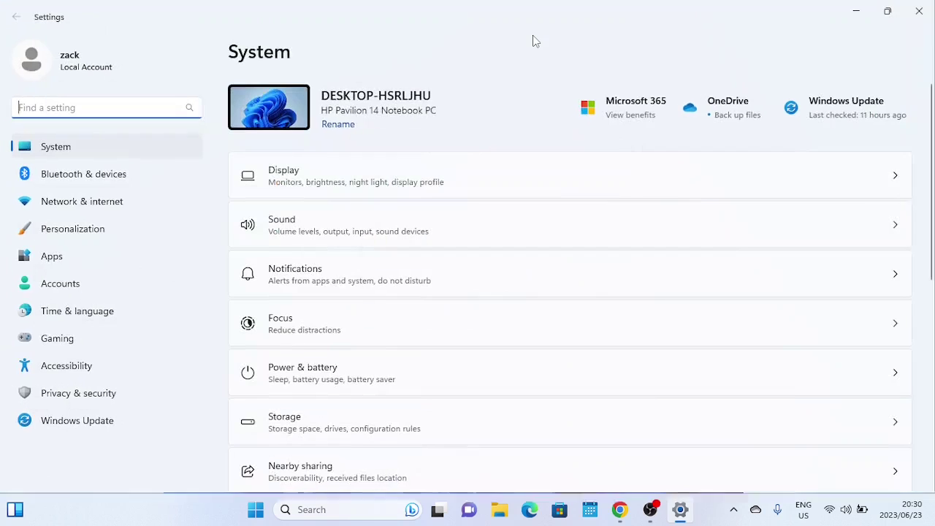
- Open the Taskbar page of the Personalization settings
left_click(86, 231)
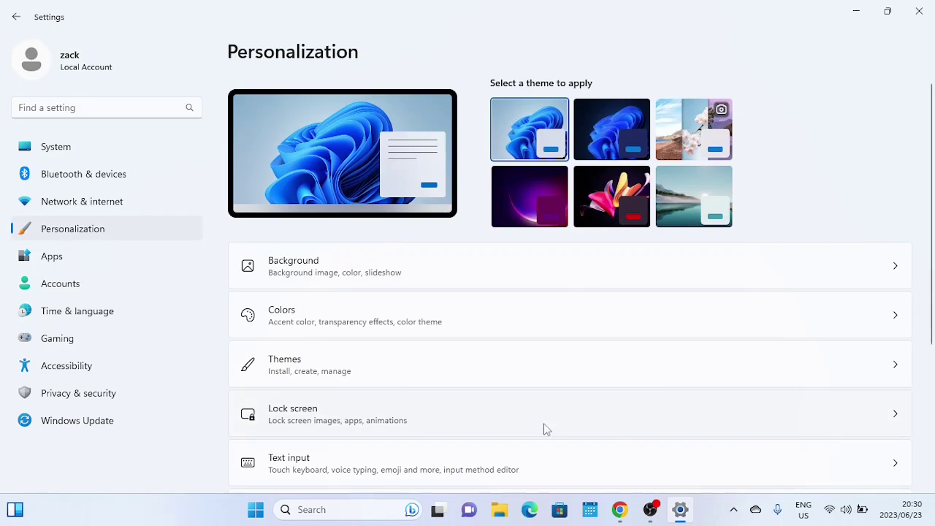
scroll(934, 292, "down", 2)
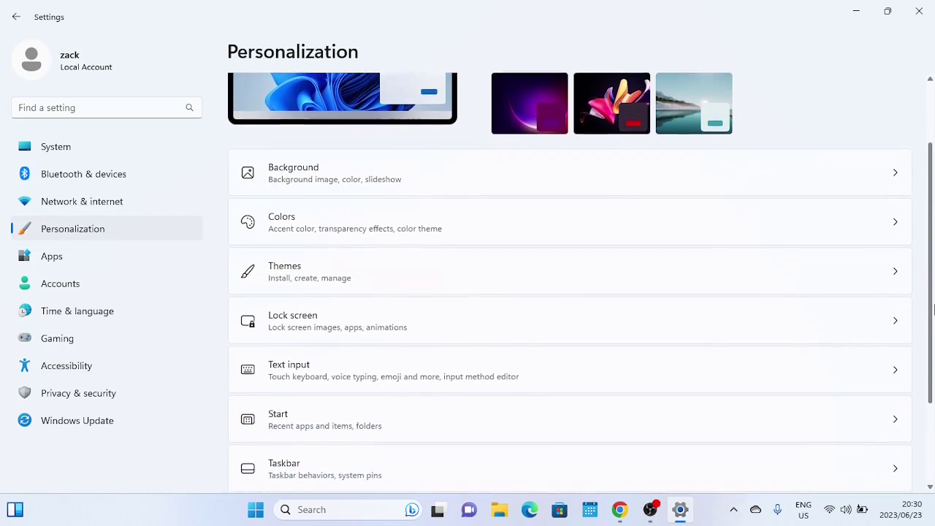
scroll(933, 310, "down", 2)
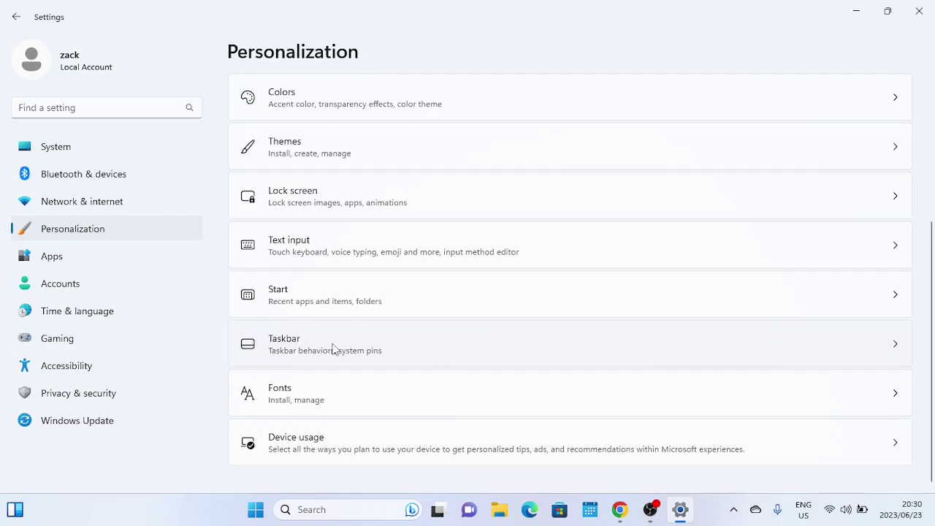
left_click(333, 349)
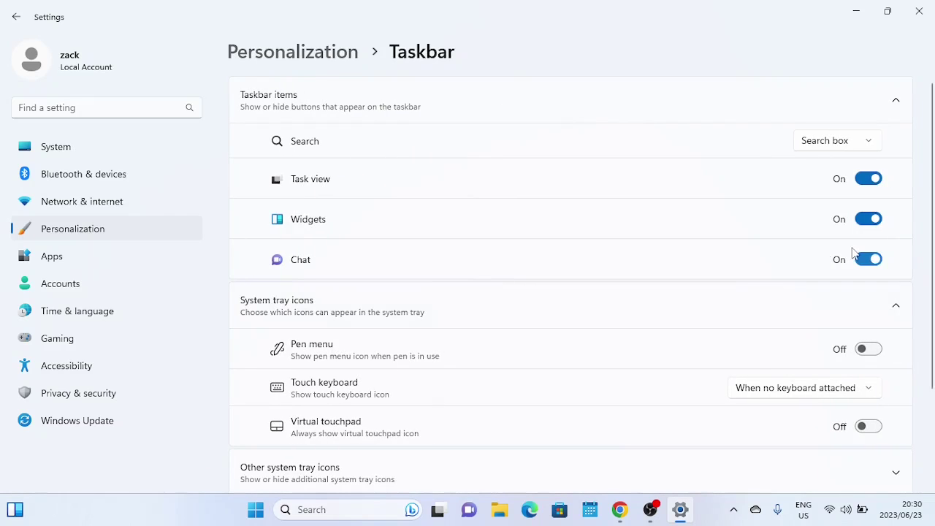
- Set the Touch keyboard system tray icon to Always show, and minimize Settings
scroll(932, 219, "down", 2)
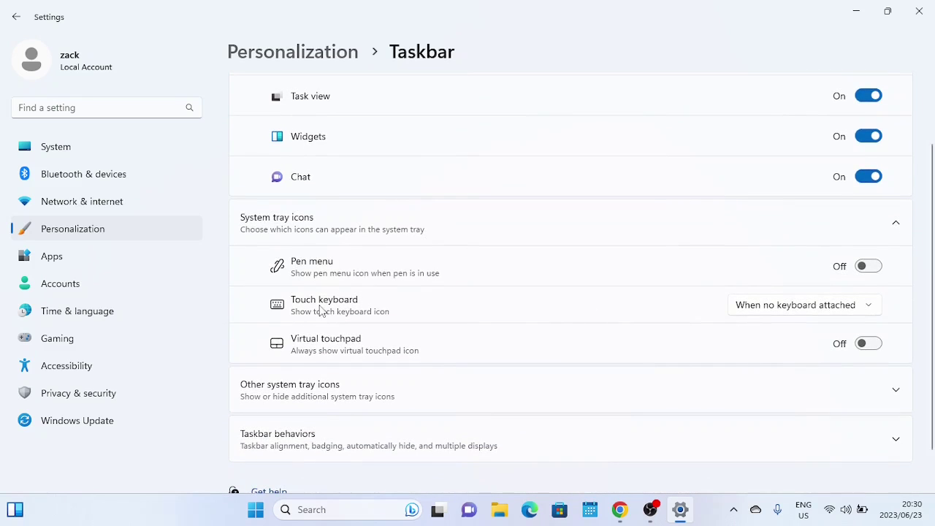
left_click(863, 314)
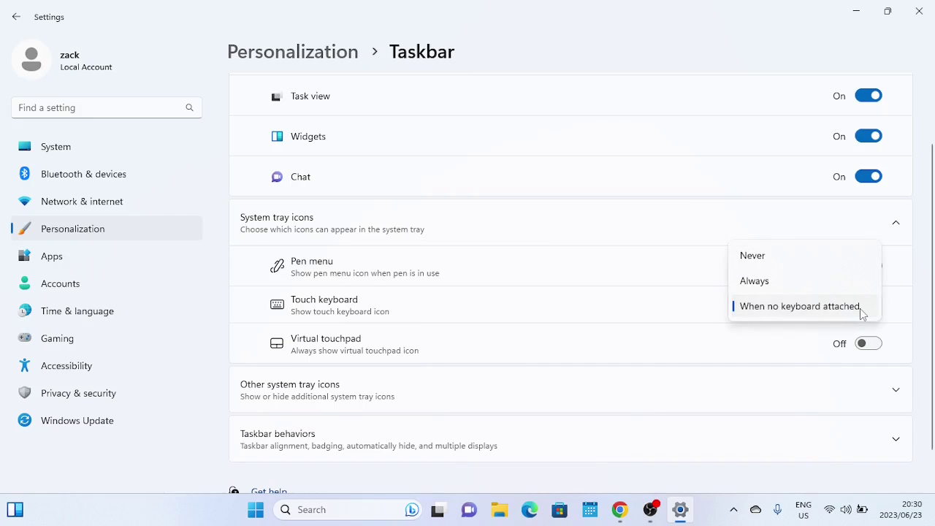
left_click(808, 282)
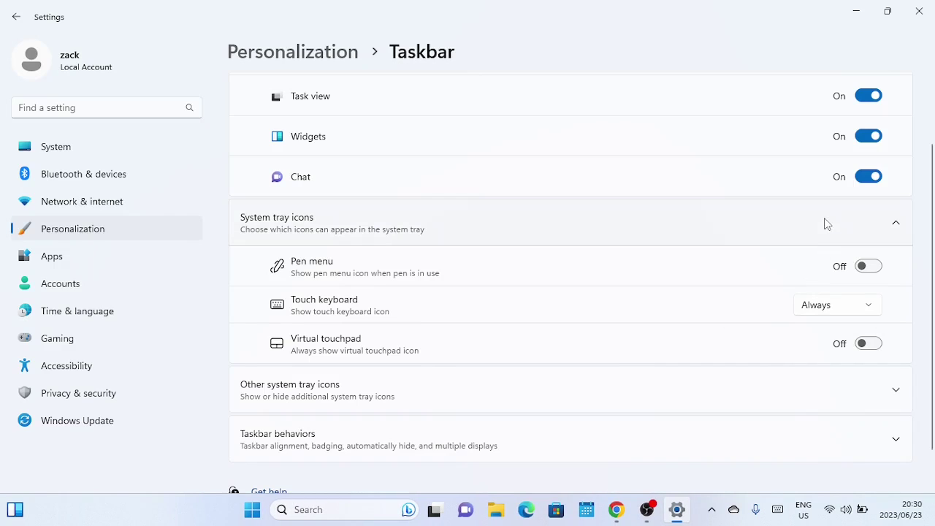
left_click(849, 13)
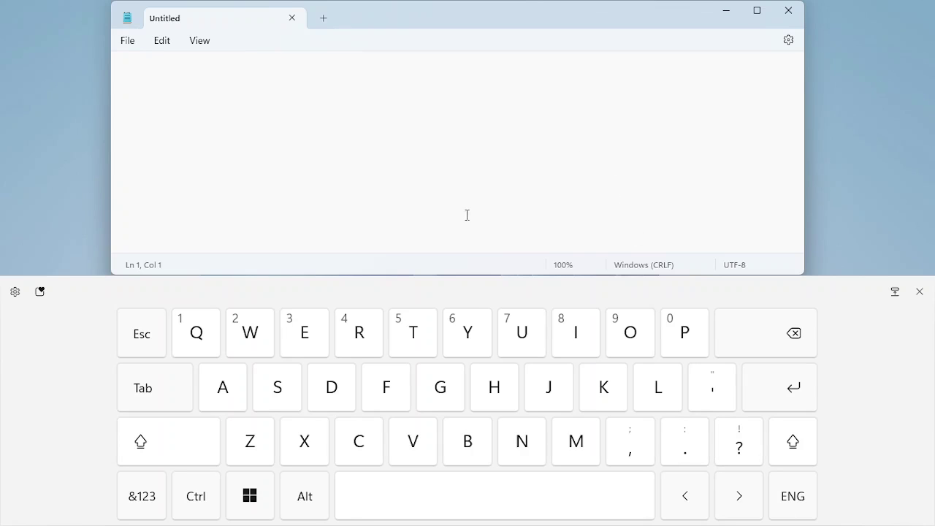
- Enter the characters Ë©p0ĝç in the blank Notepad document with the touch keyboard, and close the keyboard
left_click(315, 339)
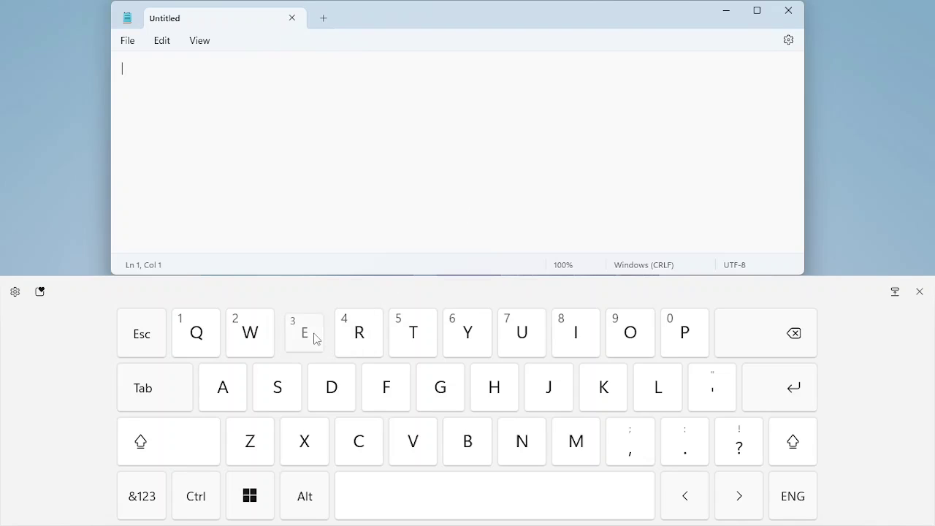
left_click_drag(316, 338, 420, 312)
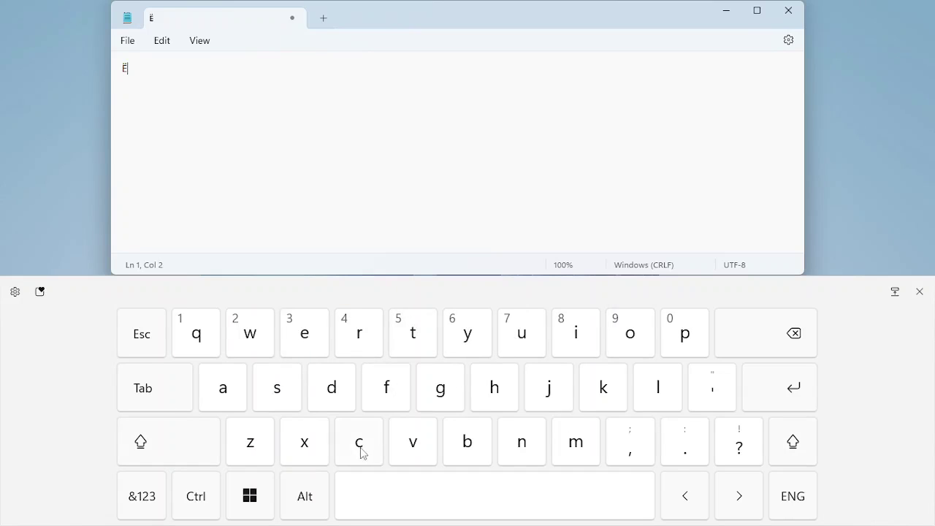
left_click_drag(360, 455, 467, 397)
type("p")
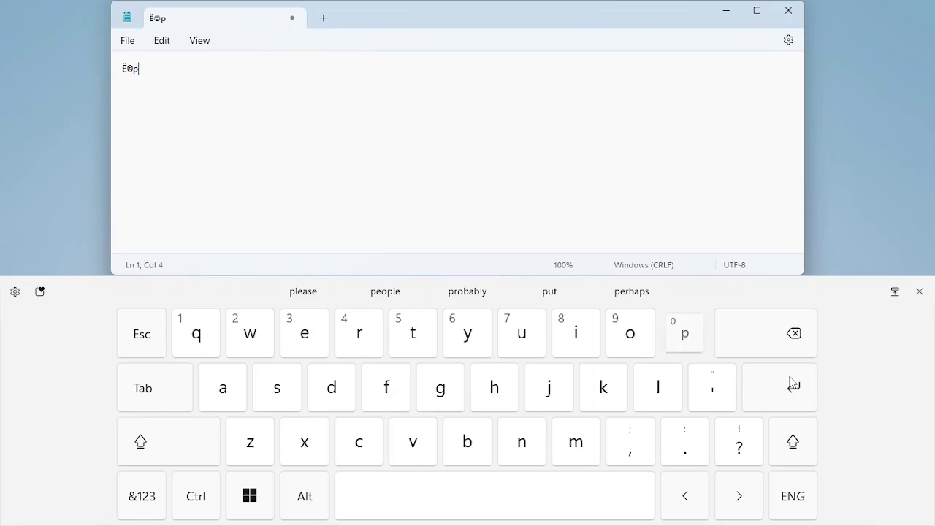
type("0")
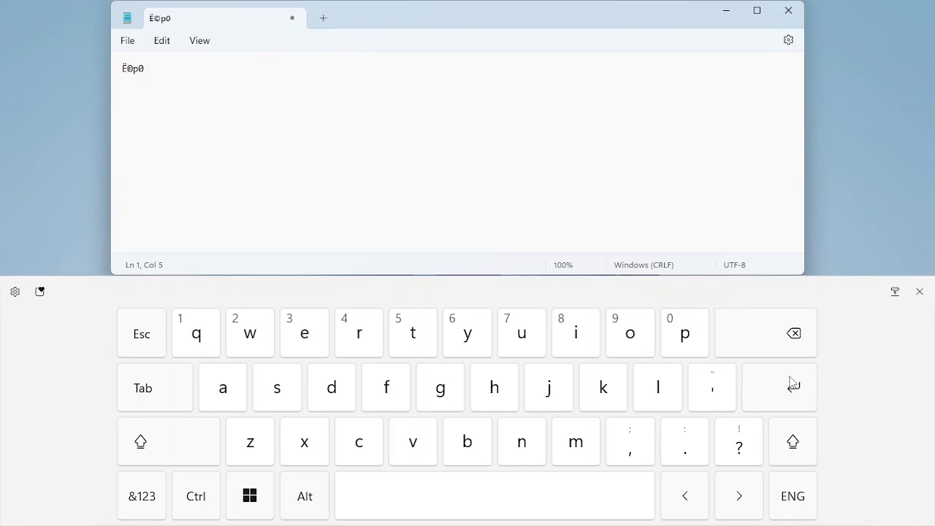
type("ĝ")
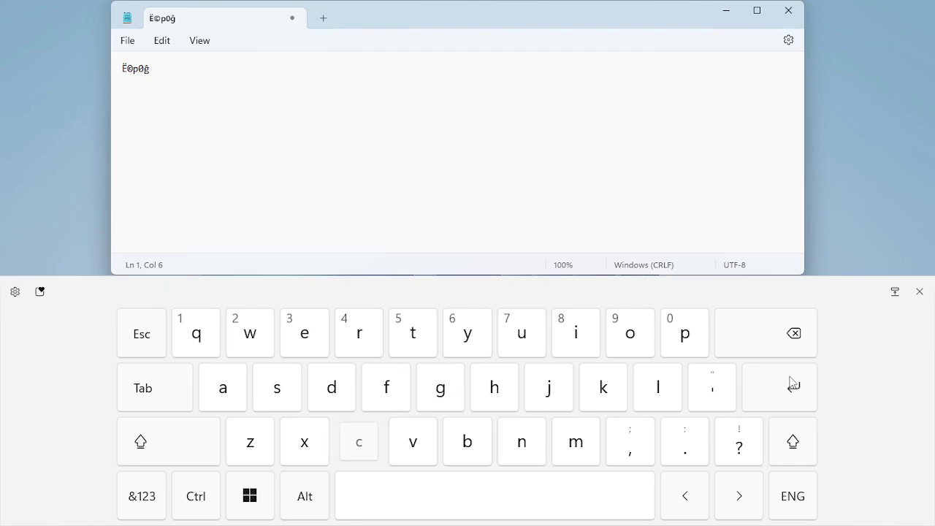
type("ç")
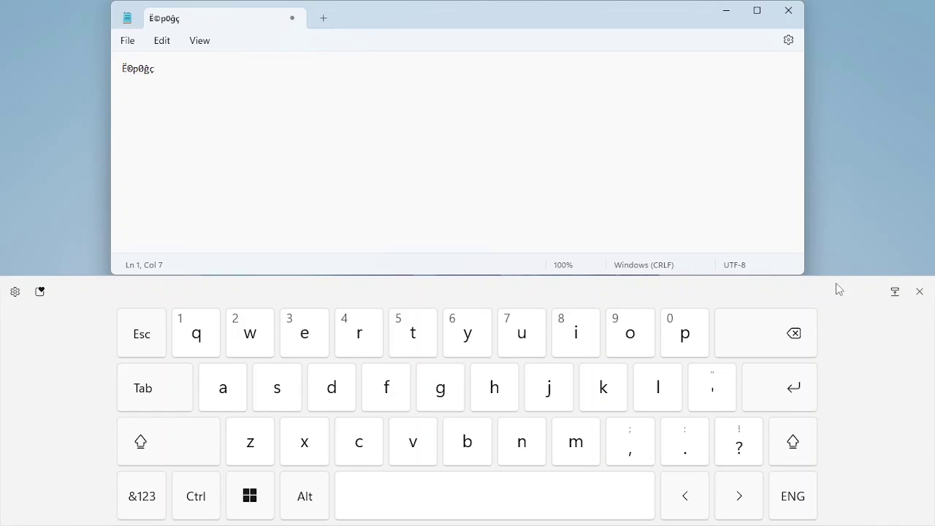
left_click(919, 291)
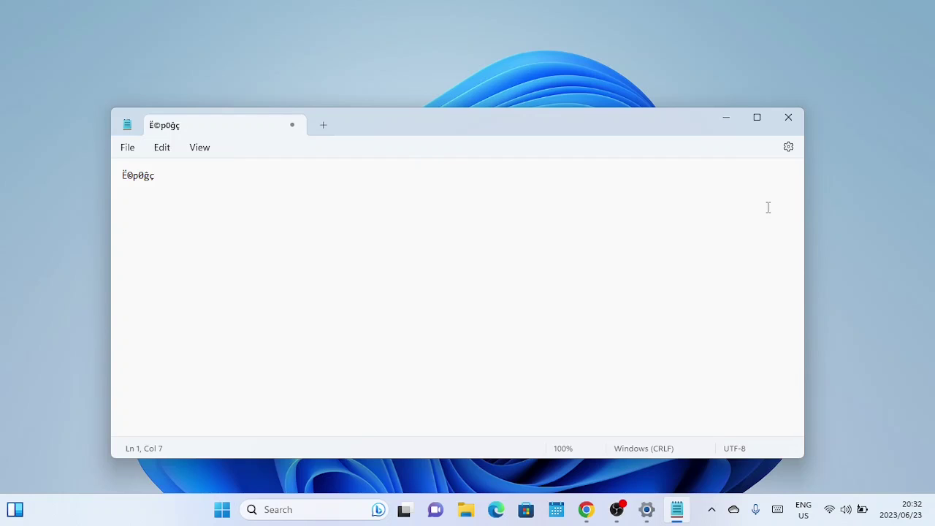
- View the emoji and symbols panel on its own and within the touch keyboard, and dismiss both without inserting anything
key("super+period")
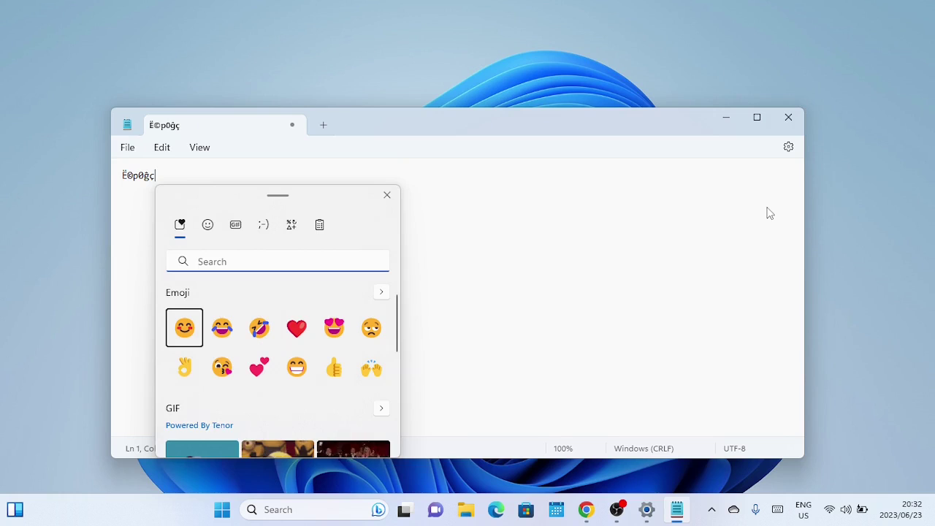
key("Escape")
left_click(778, 509)
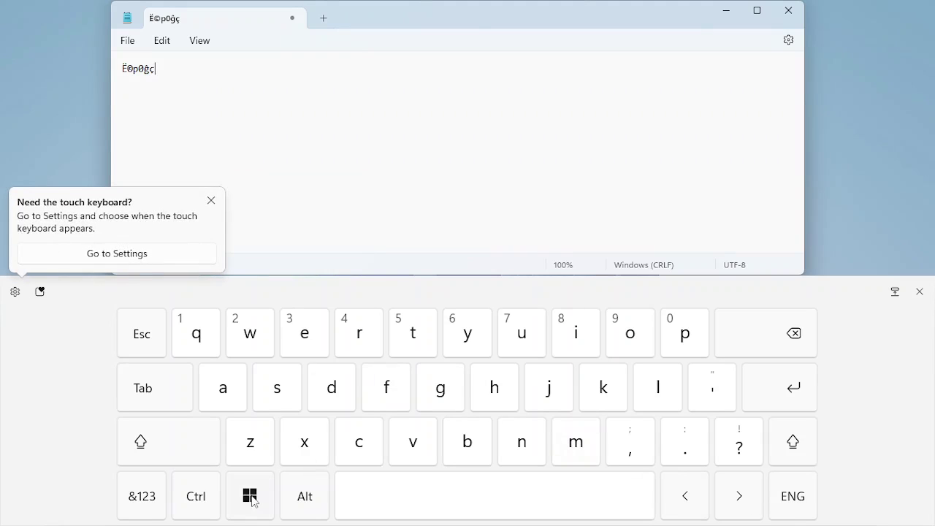
left_click(205, 201)
left_click(252, 511)
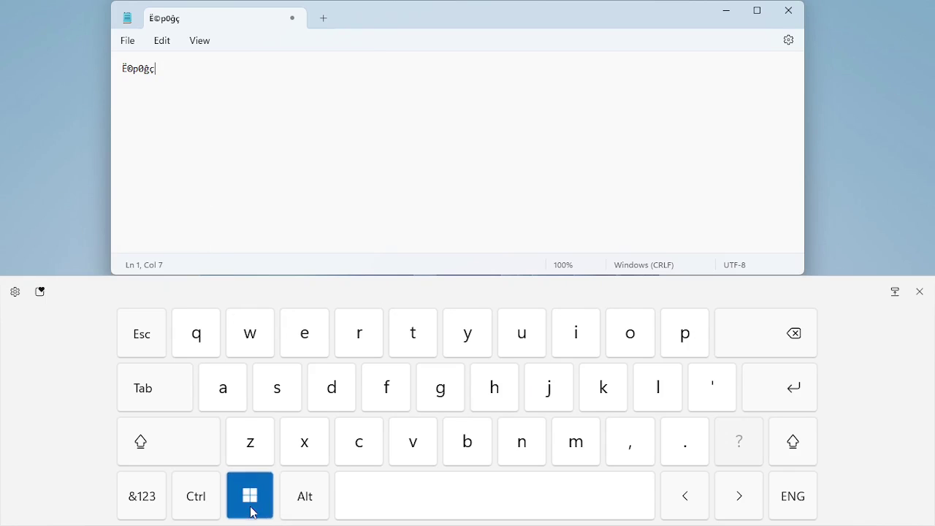
left_click(686, 447)
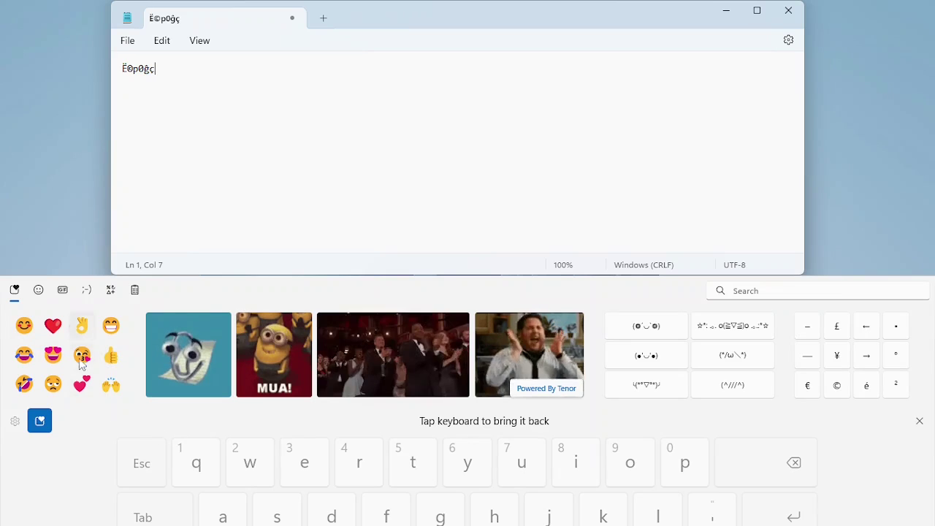
left_click(920, 421)
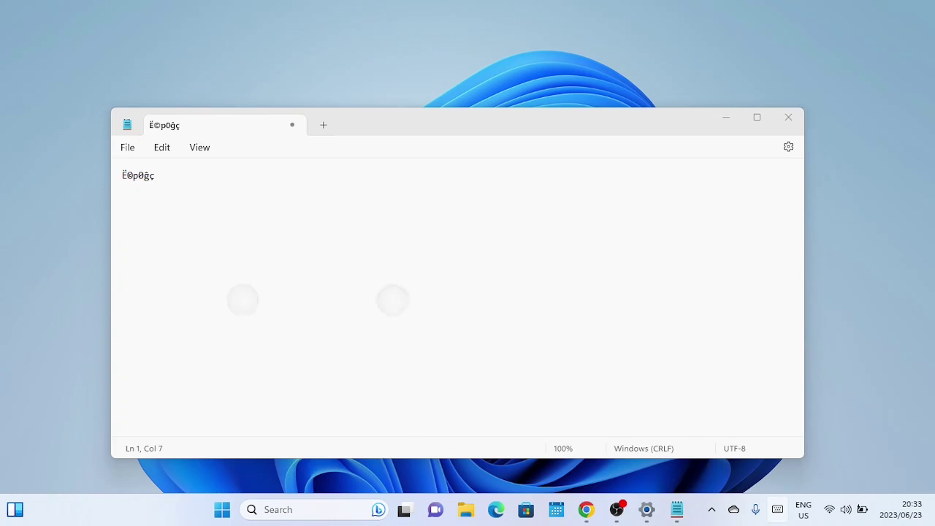
- Reopen the emoji and symbols panel and browse its emoji overview, trending GIFs and symbols sections
key("super+period")
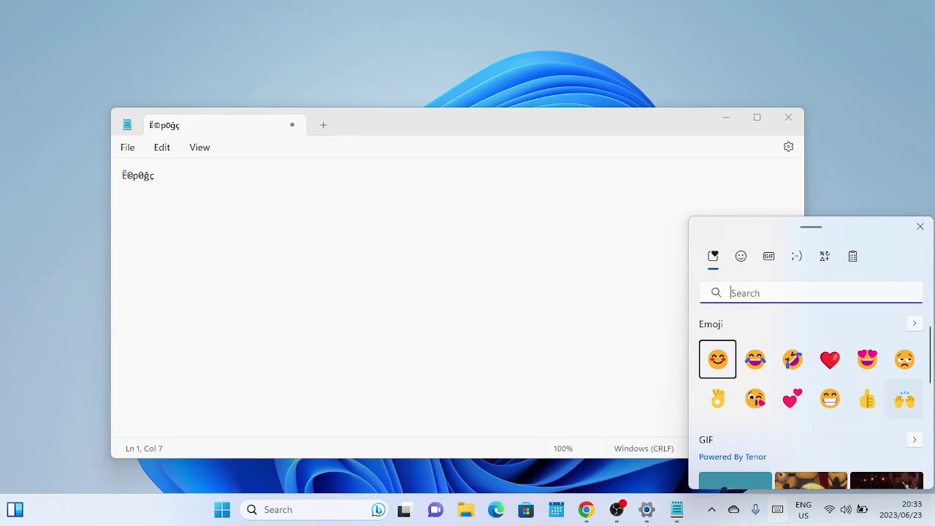
scroll(811, 379, "down", 1)
scroll(810, 380, "down", 3)
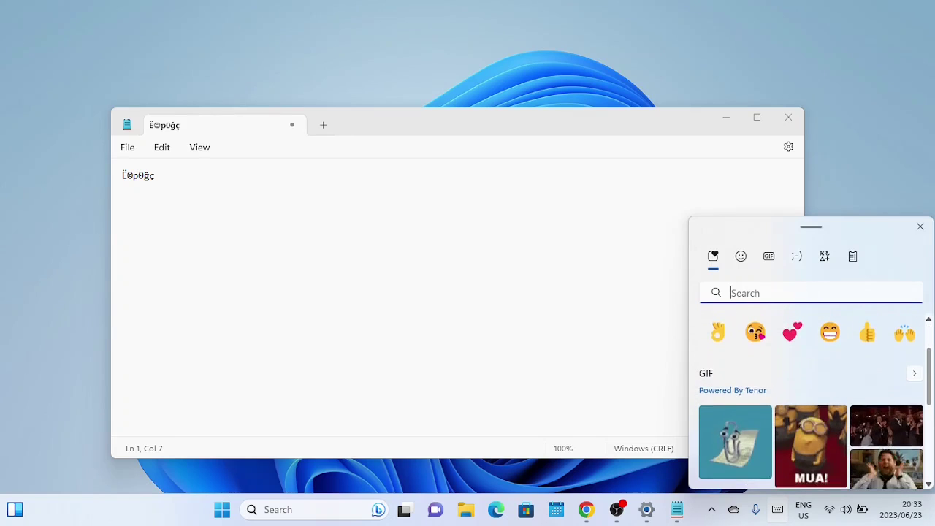
scroll(811, 380, "up", 3)
scroll(815, 402, "up", 1)
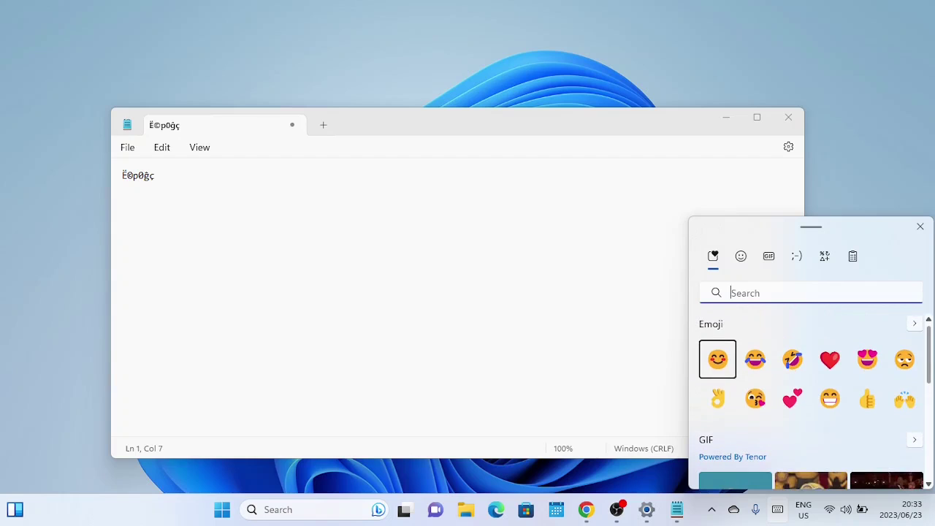
left_click(771, 259)
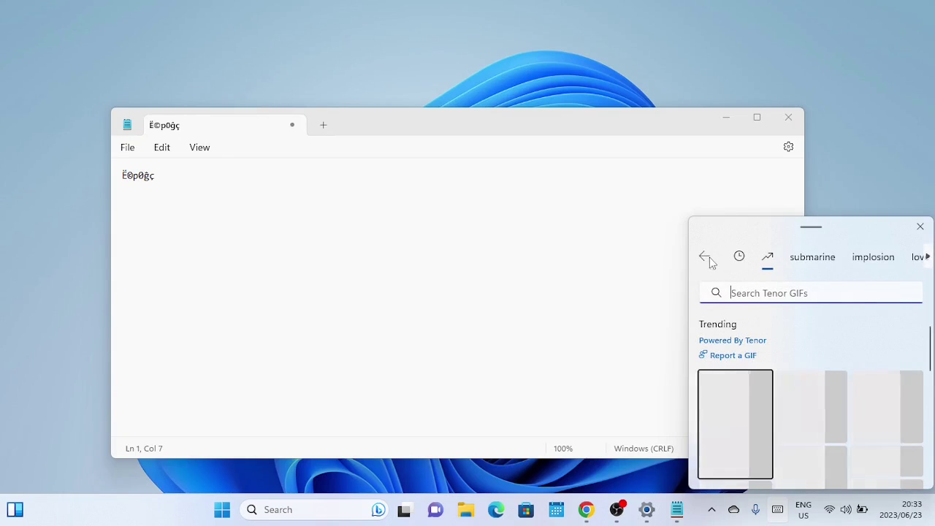
left_click(705, 258)
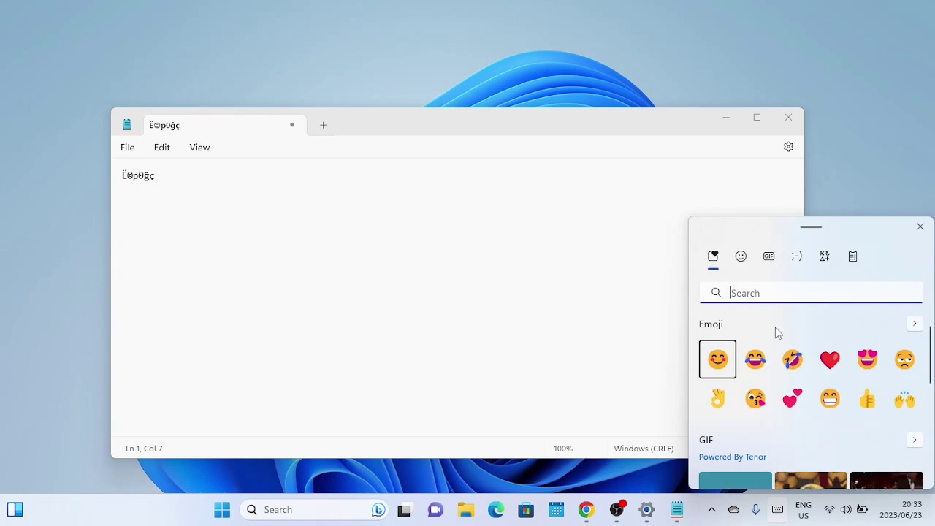
left_click(824, 258)
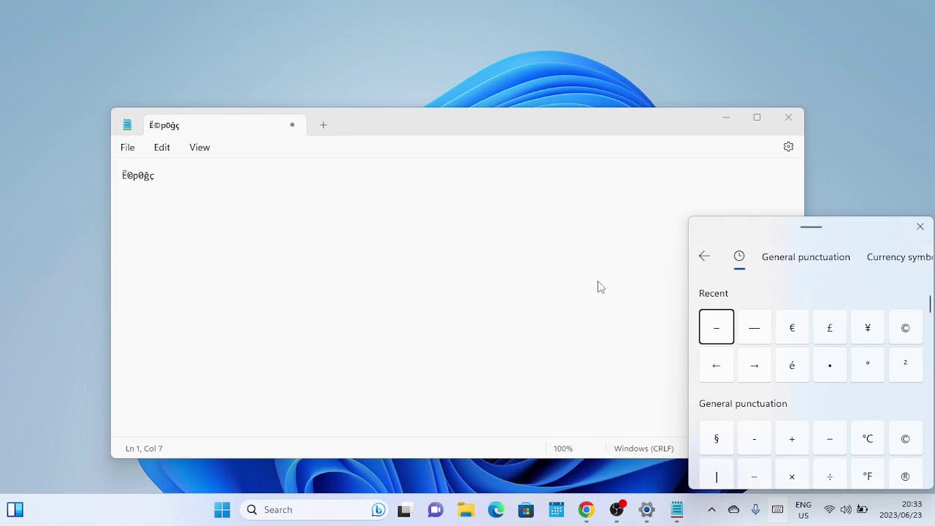
- Return to the Notepad document and append the emoticons :'(Y.Y;D after the existing characters
left_click(268, 172)
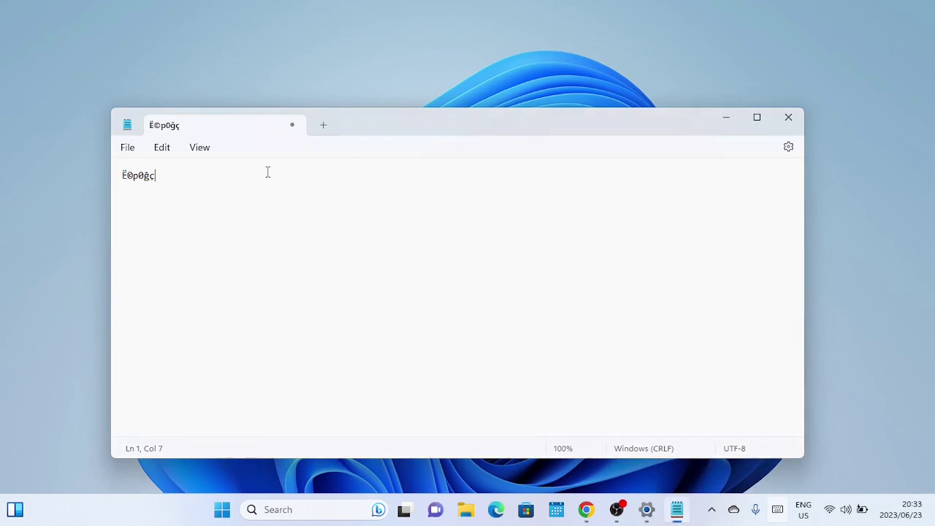
type(":'(Y.Y;D")
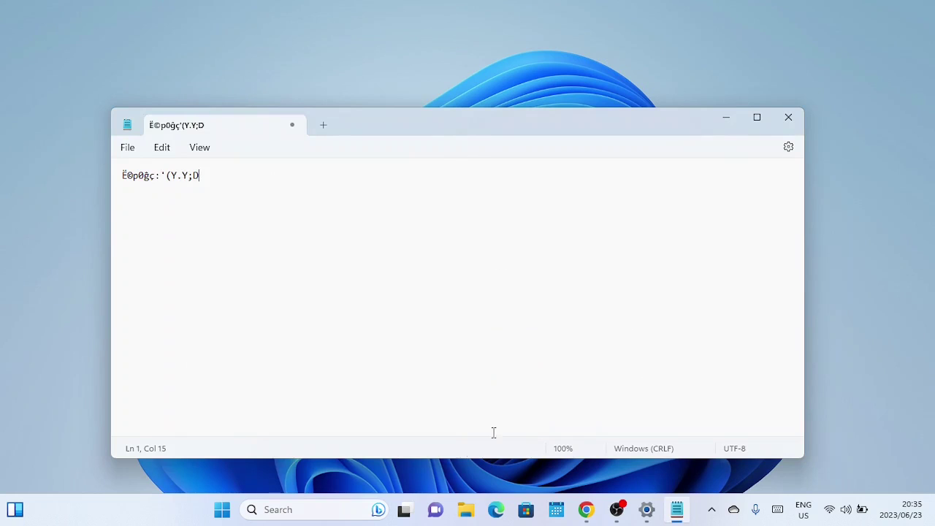
- Search Windows for "char" and open the Character Map app
left_click(329, 508)
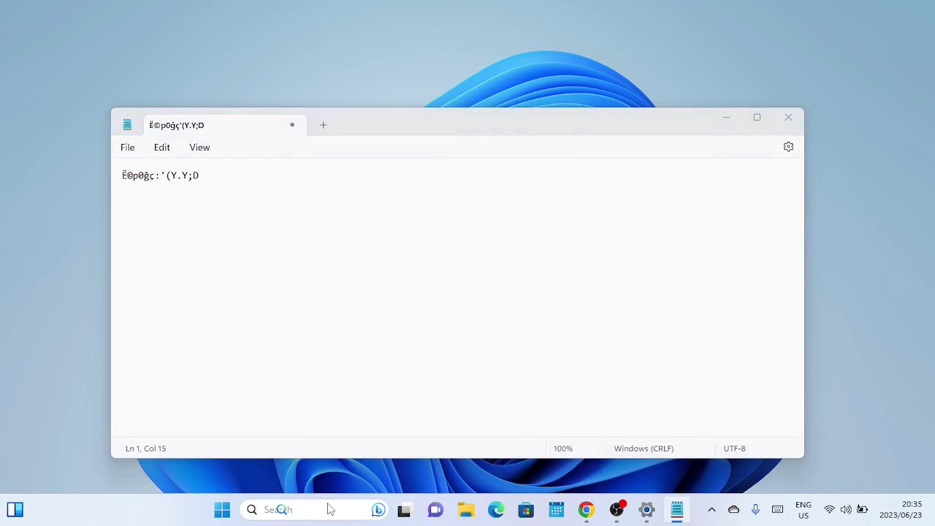
type("char")
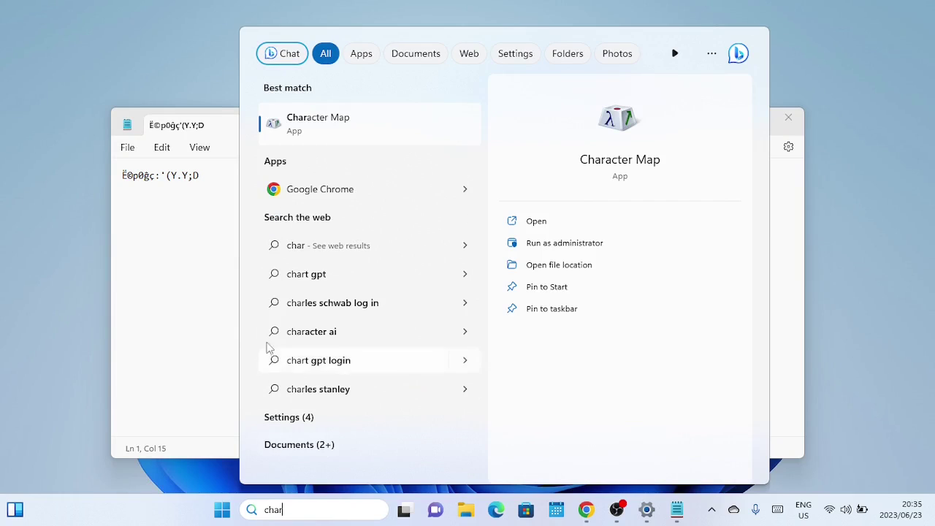
left_click(342, 122)
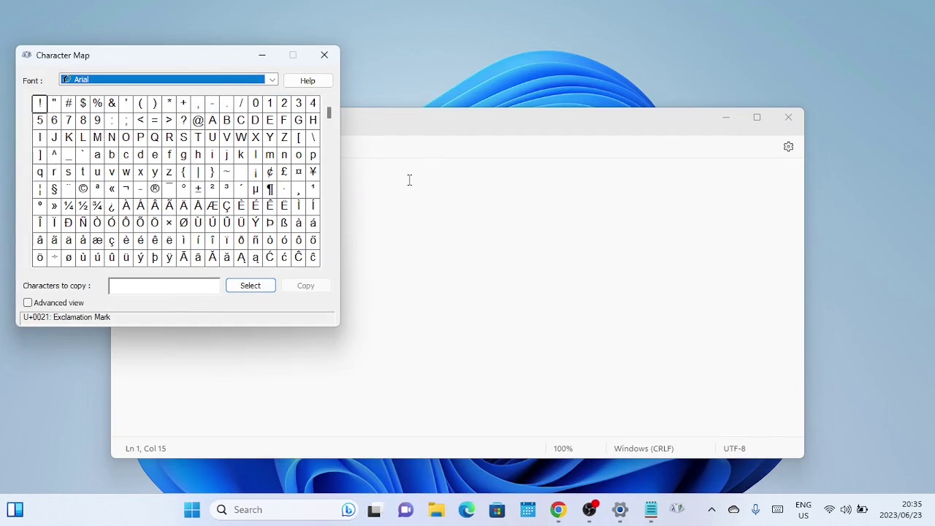
- Move the Character Map window clear of the Notepad text and copy the Arial character Ø from it
left_click_drag(195, 66, 554, 176)
left_click(281, 171)
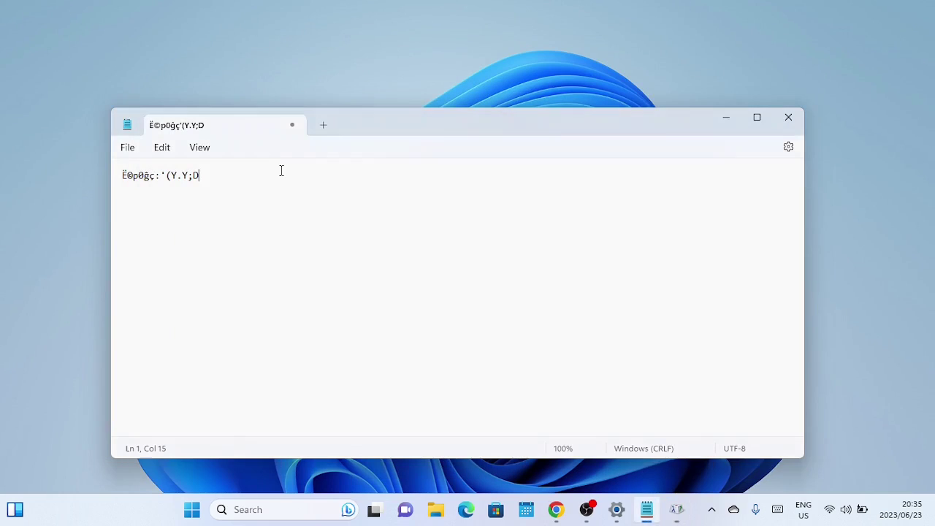
left_click(675, 508)
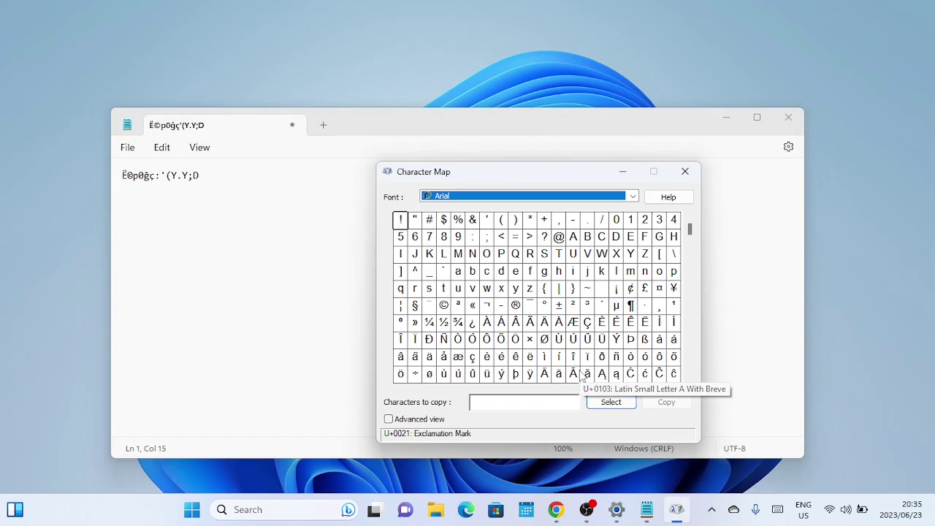
left_click(545, 339)
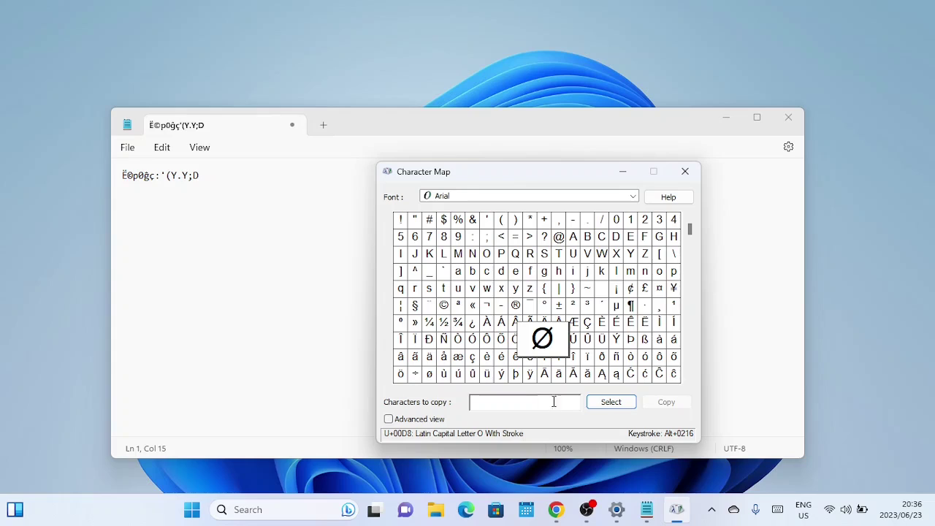
left_click(606, 403)
left_click(665, 403)
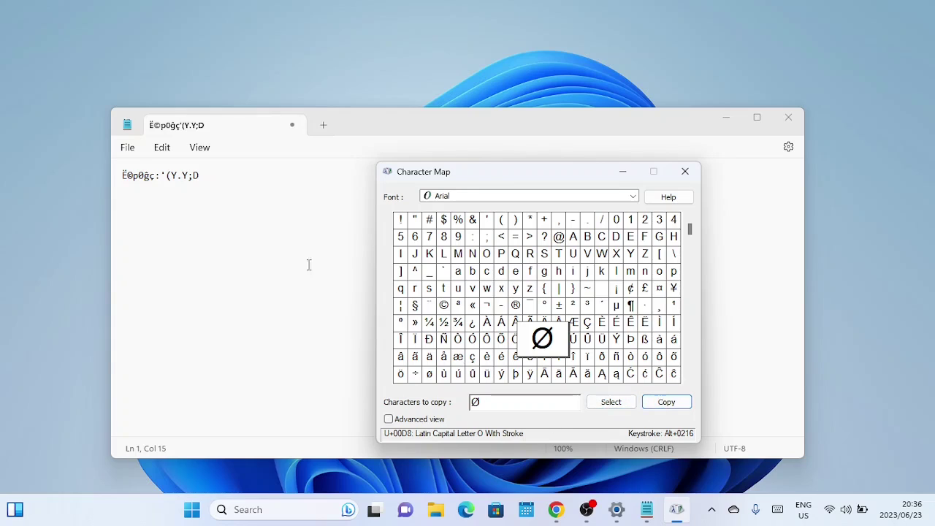
- Return to the Notepad document, add a space after the existing characters and paste the copied Ø
left_click(262, 181)
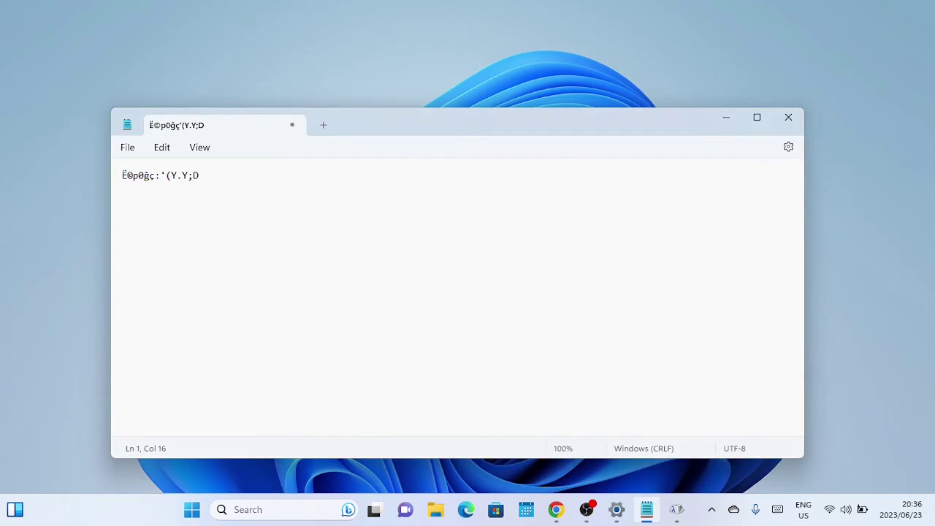
right_click(263, 181)
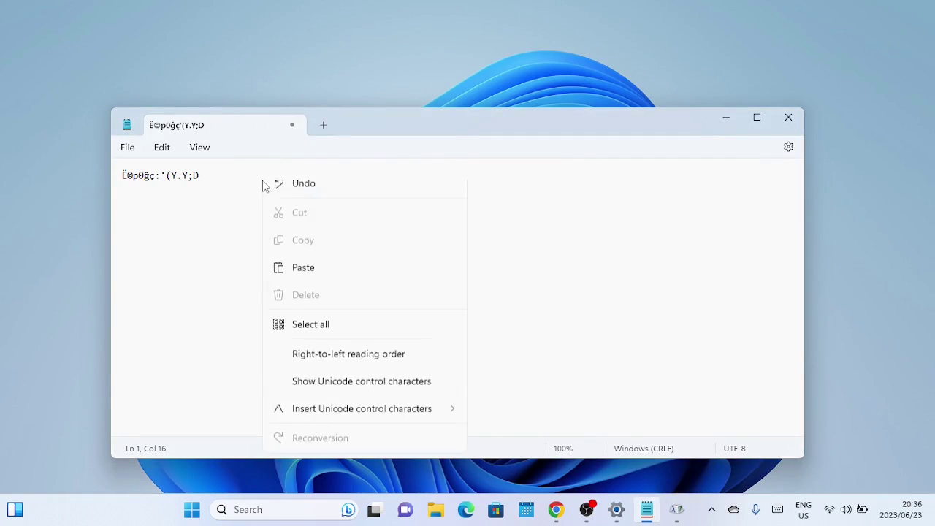
left_click(316, 278)
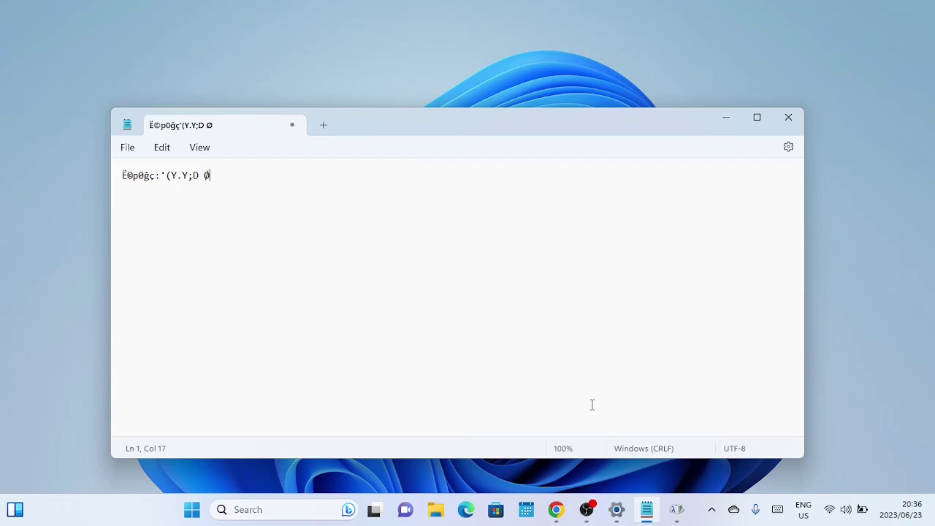
- Bring Character Map back to the front and close it, leaving the Notepad document open
left_click(676, 509)
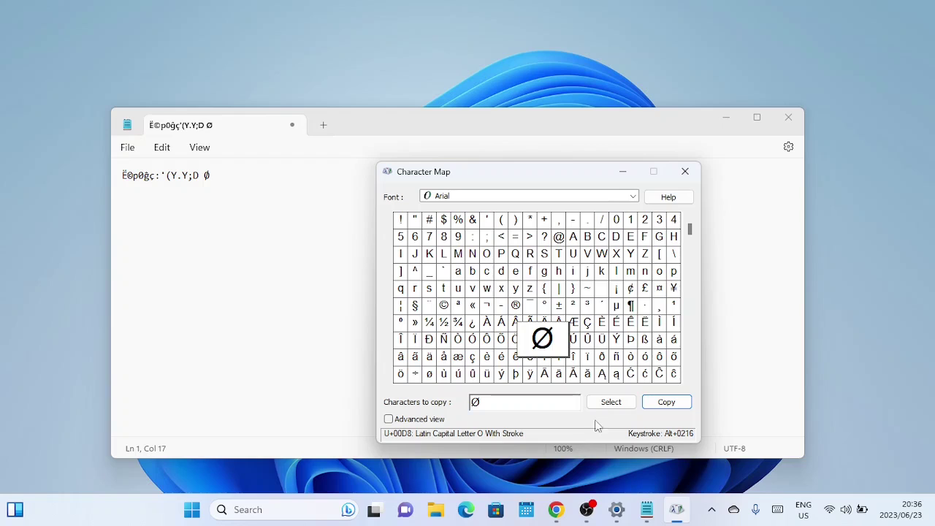
left_click(685, 171)
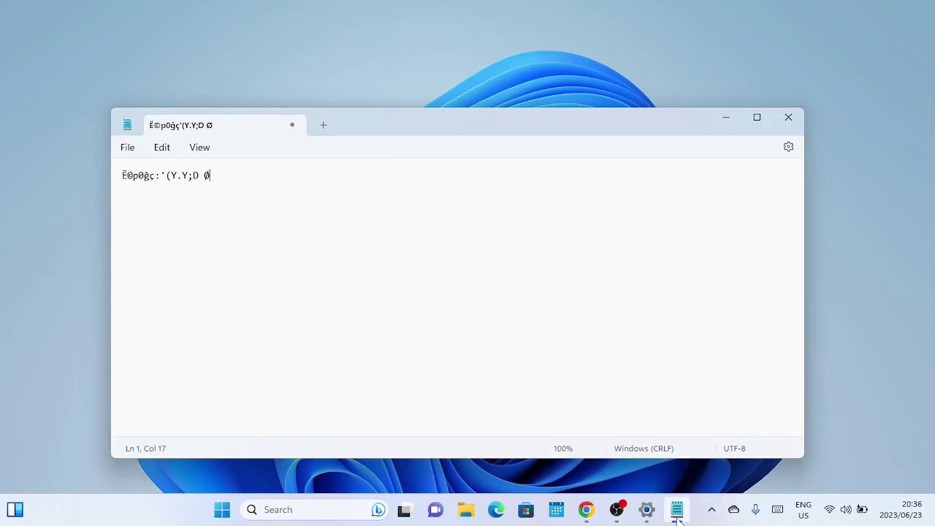
mouse_move(677, 518)
mouse_move(644, 516)
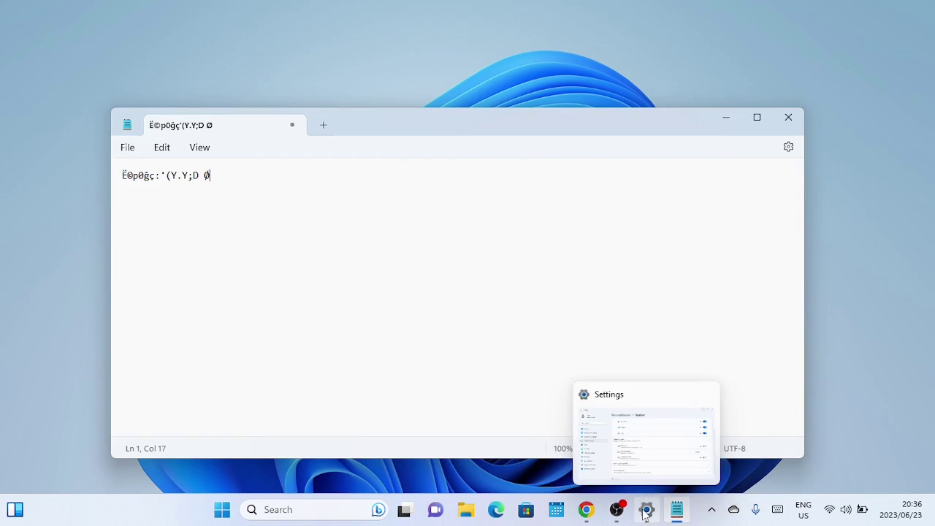